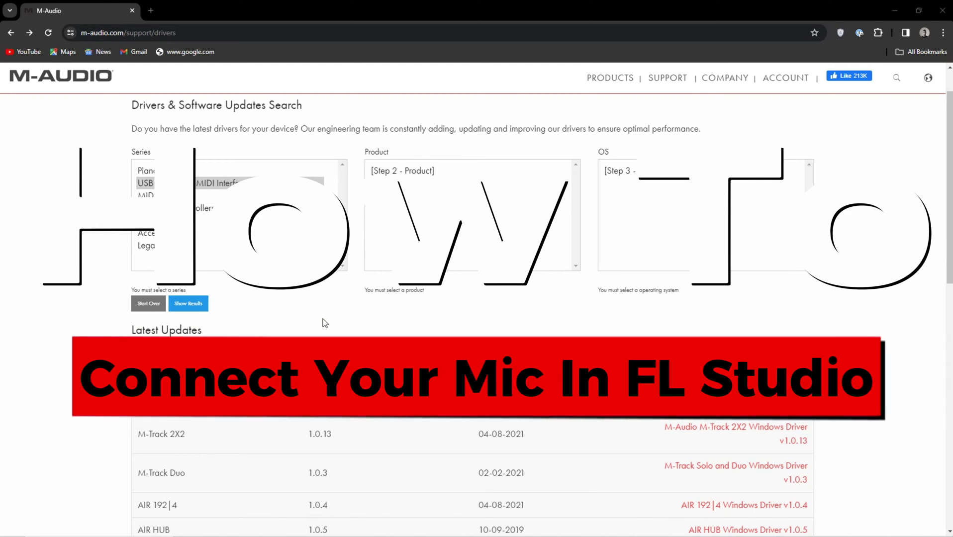
Filter M-Audio drivers to USB Audio and MIDI Interfaces, M-Track Solo, Windows 10 (64-bit), and show results
{"action": "left_click", "coordinate": [224, 186]}
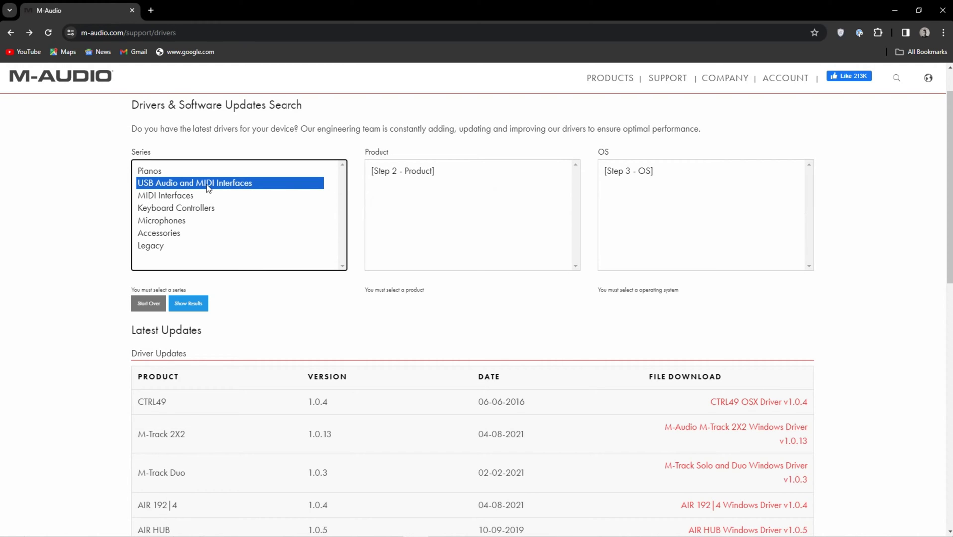
{"action": "scroll", "coordinate": [513, 217], "scroll_direction": "up", "scroll_amount": 1}
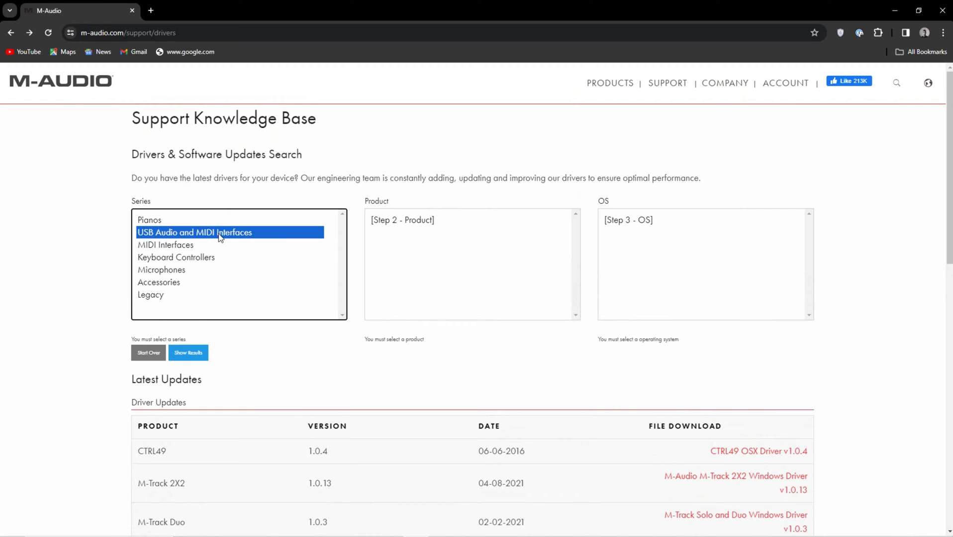
{"action": "left_click", "coordinate": [197, 245]}
{"action": "left_click", "coordinate": [200, 234]}
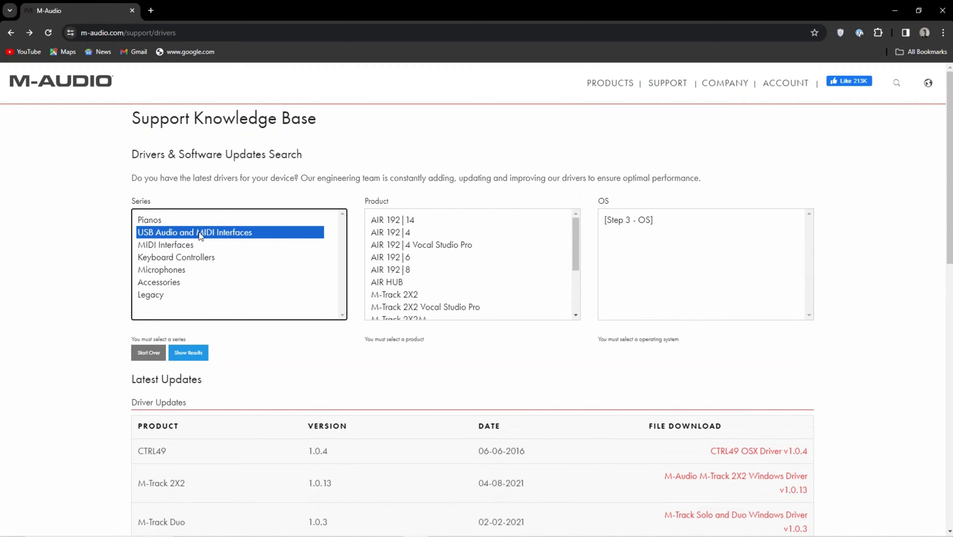
{"action": "scroll", "coordinate": [474, 226], "scroll_direction": "down", "scroll_amount": 3}
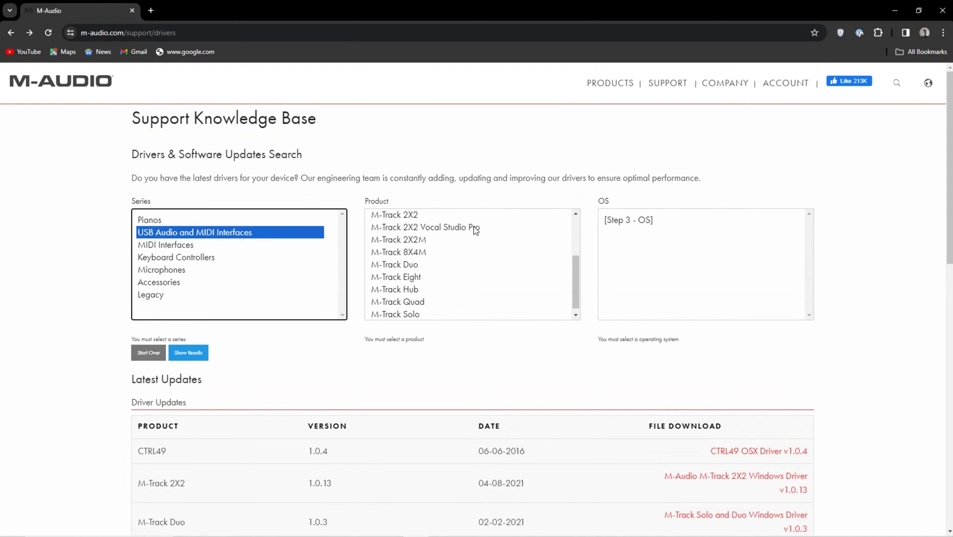
{"action": "left_click", "coordinate": [400, 310]}
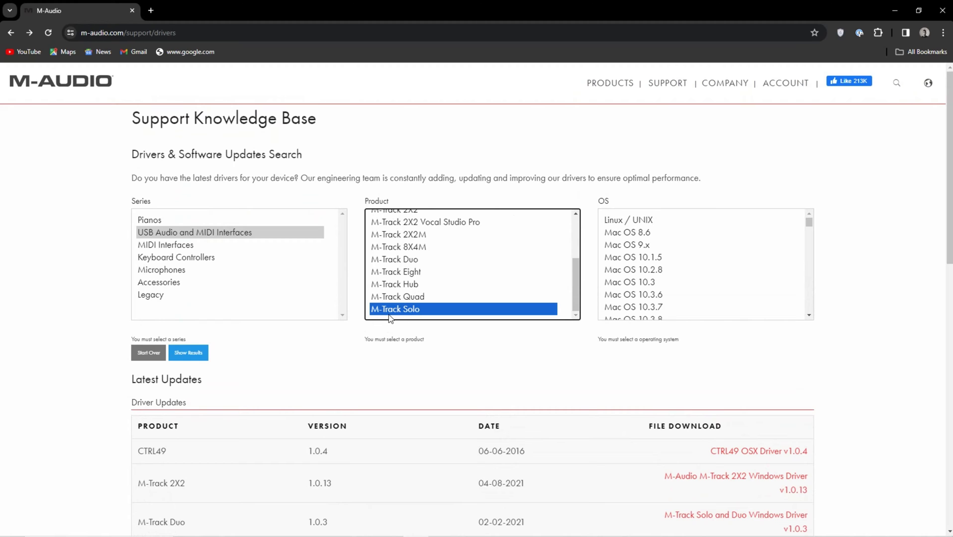
{"action": "scroll", "coordinate": [667, 248], "scroll_direction": "down", "scroll_amount": 10}
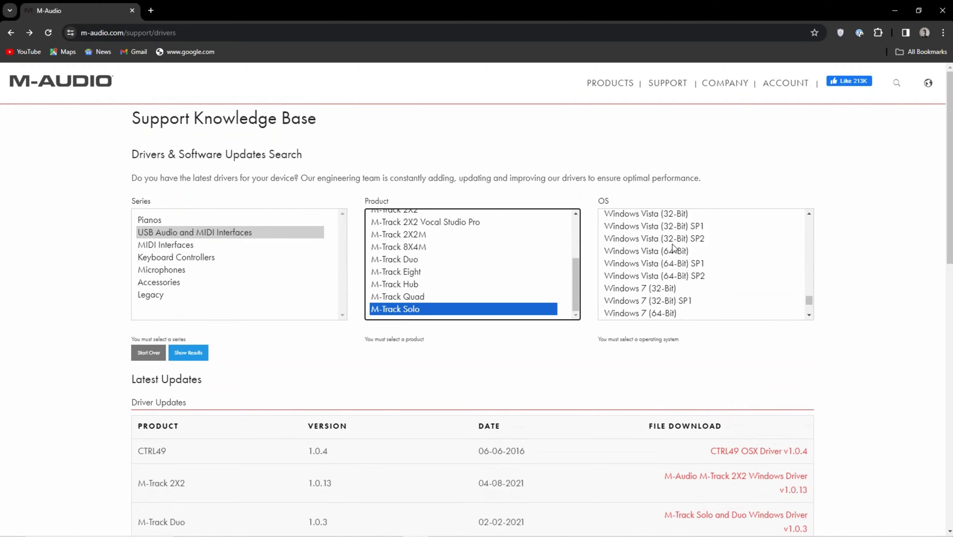
{"action": "scroll", "coordinate": [673, 249], "scroll_direction": "down", "scroll_amount": 3}
{"action": "left_click", "coordinate": [660, 297]}
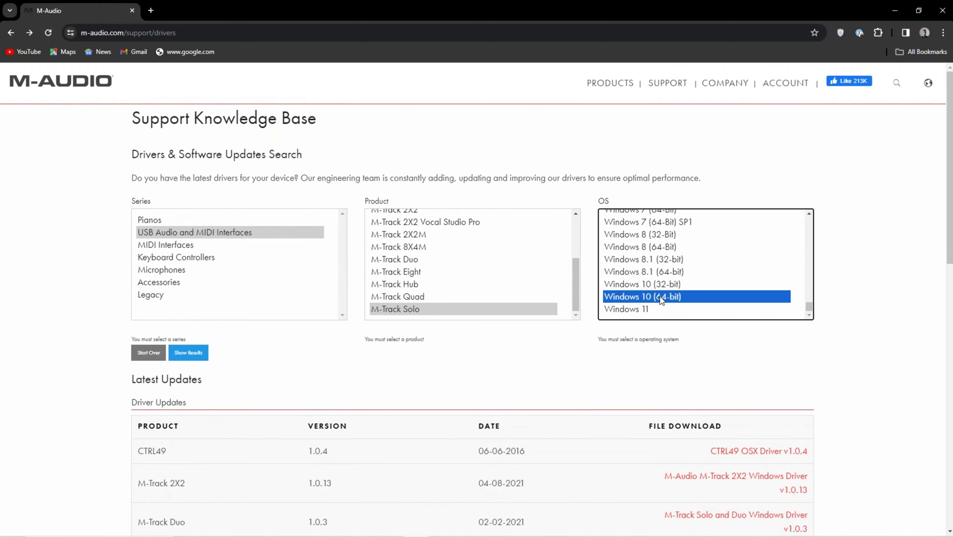
{"action": "left_click", "coordinate": [201, 358]}
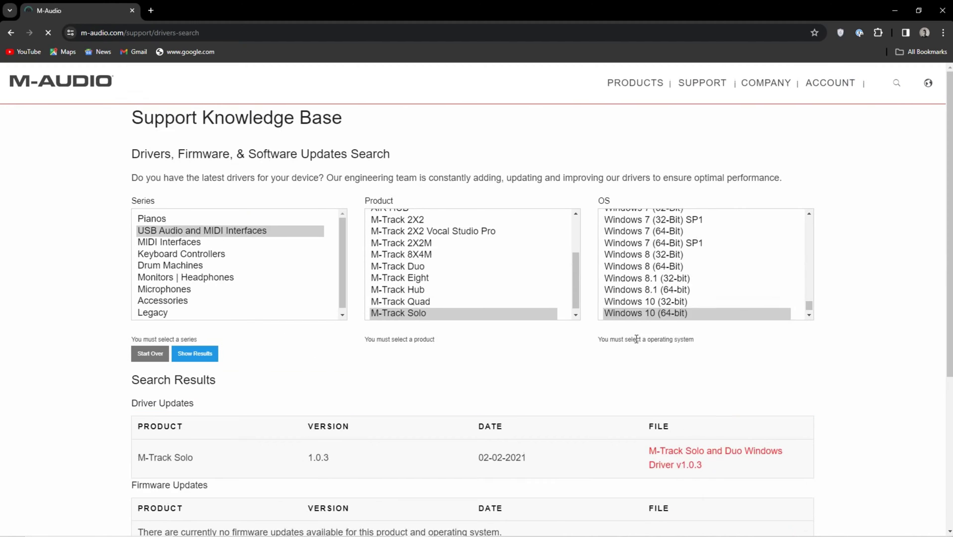
{"action": "scroll", "coordinate": [621, 294], "scroll_direction": "down", "scroll_amount": 1}
{"action": "scroll", "coordinate": [512, 368], "scroll_direction": "down", "scroll_amount": 1}
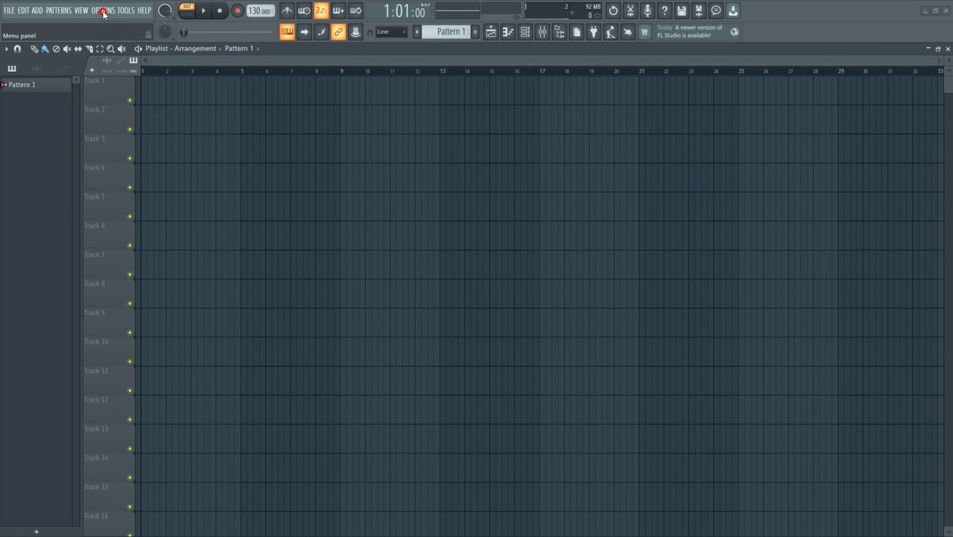
Open FL Studio's audio settings and keep ASIO4ALL v2 as the audio device
{"action": "left_click", "coordinate": [103, 13]}
{"action": "left_click", "coordinate": [107, 43]}
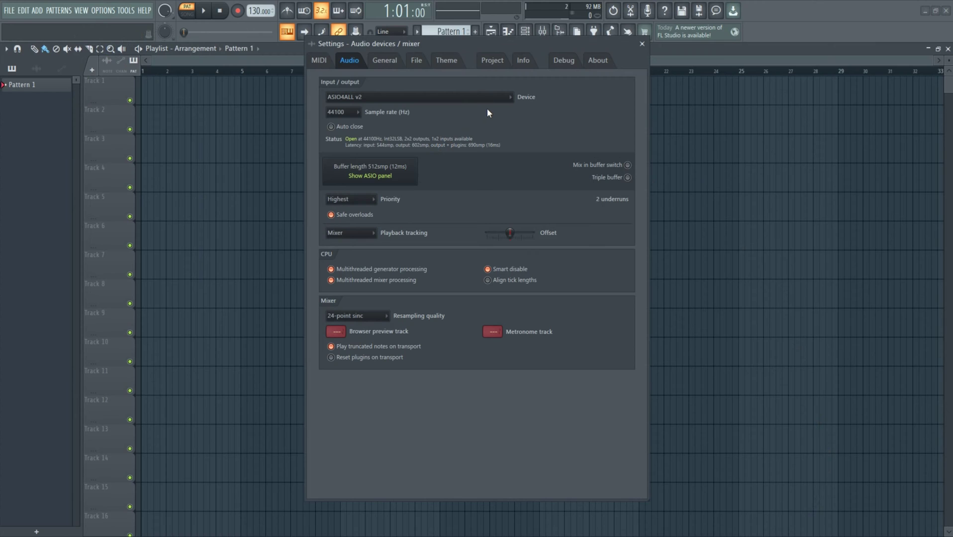
{"action": "left_click", "coordinate": [510, 97]}
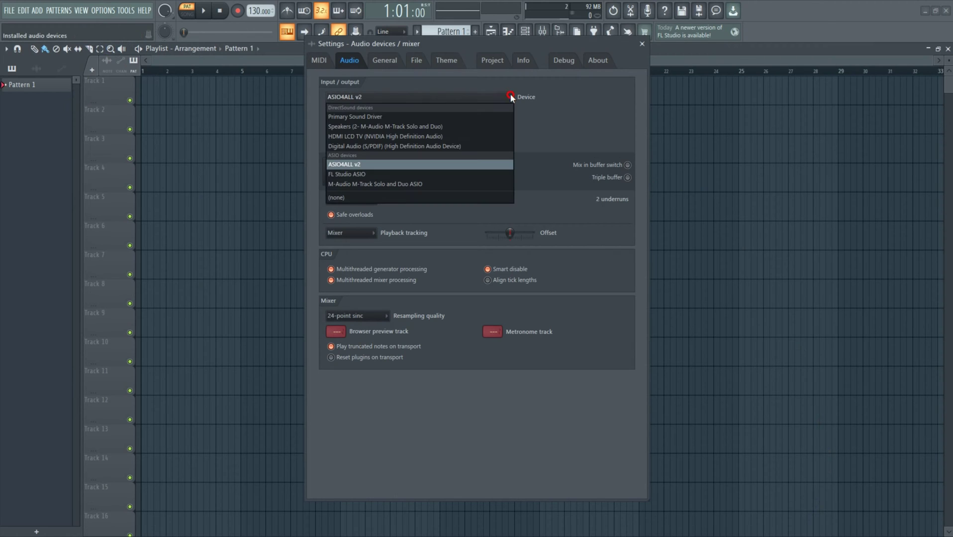
{"action": "left_click", "coordinate": [371, 175]}
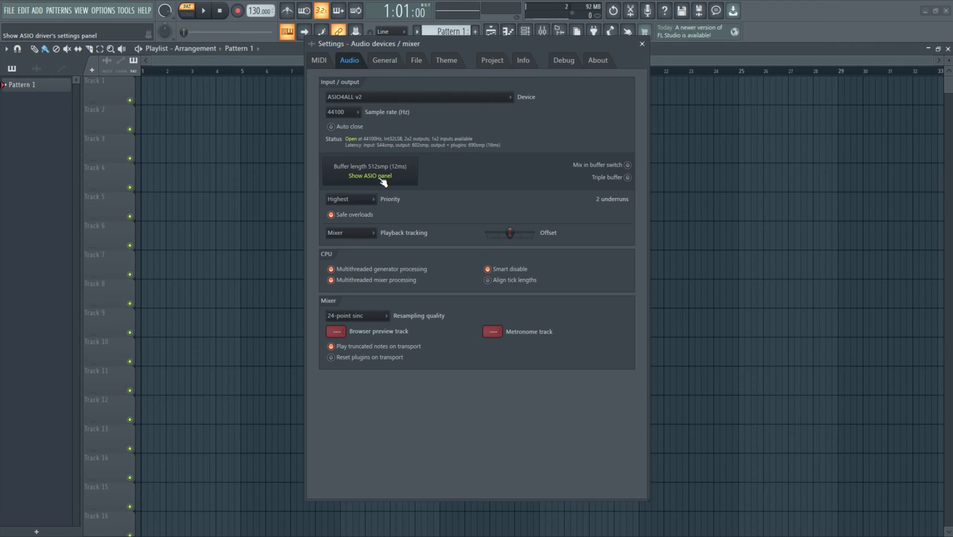
Review the M-Track Solo and Duo device in the ASIO4ALL panel, then switch to the Mixer
{"action": "left_click", "coordinate": [383, 180]}
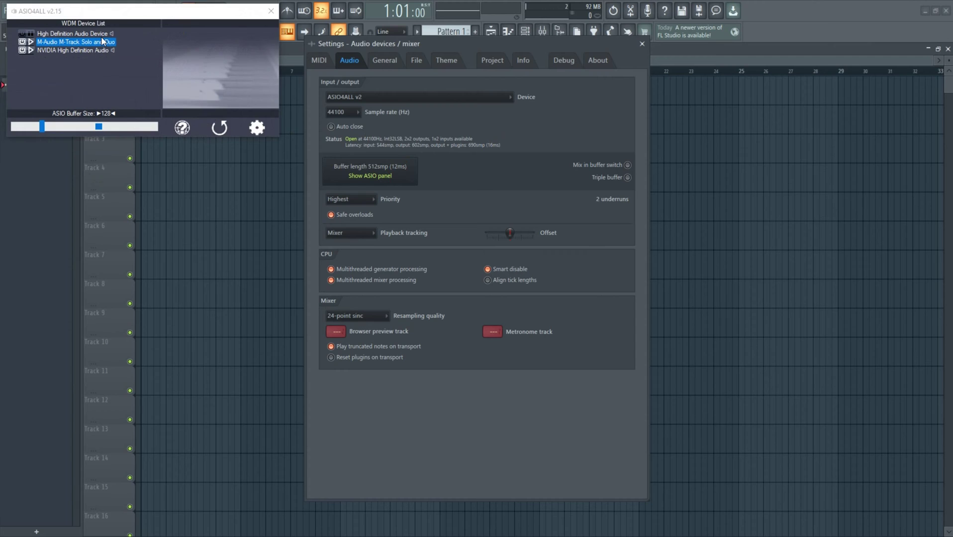
{"action": "left_click", "coordinate": [543, 32]}
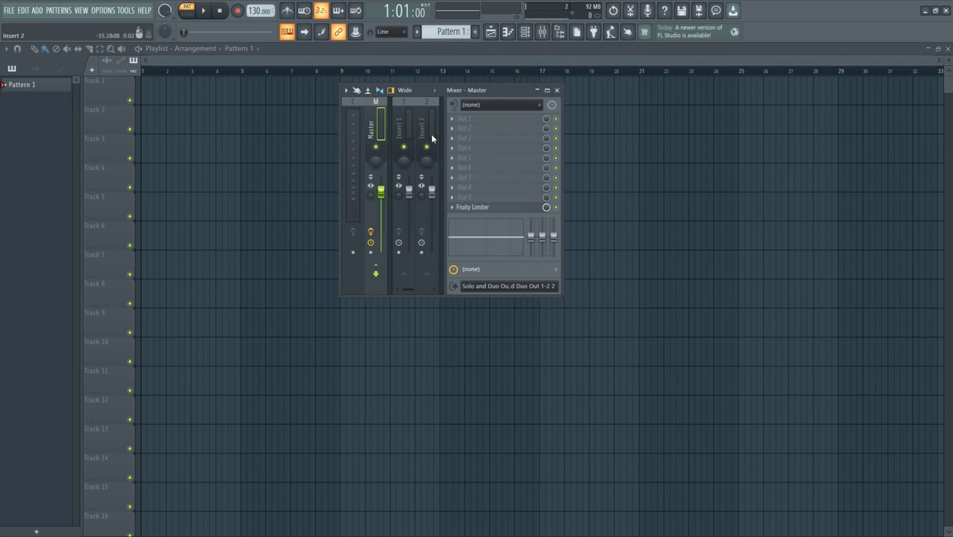
Set mixer Insert 1's input to Solo and Duo In 1-2 1 as external input only
{"action": "left_click", "coordinate": [403, 126]}
{"action": "left_click", "coordinate": [539, 105]}
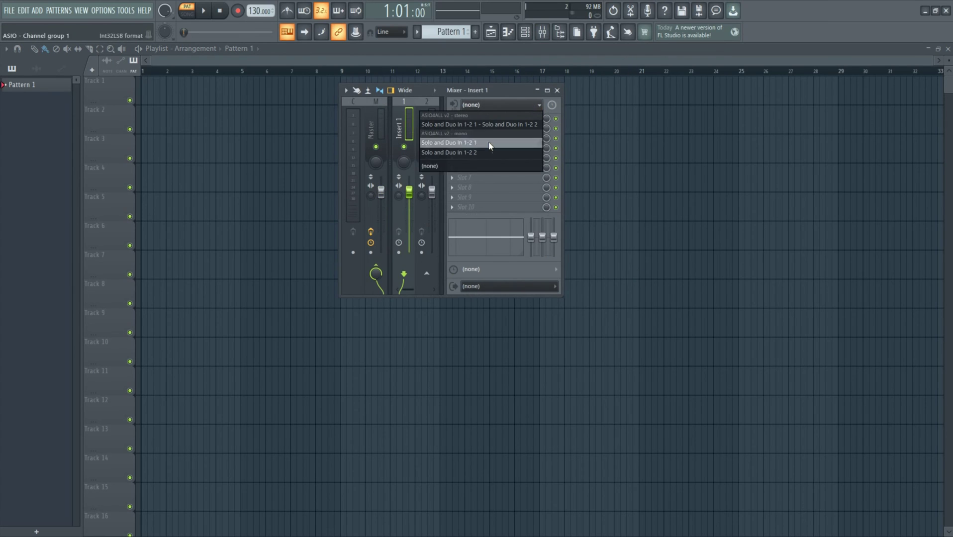
{"action": "left_click", "coordinate": [457, 145]}
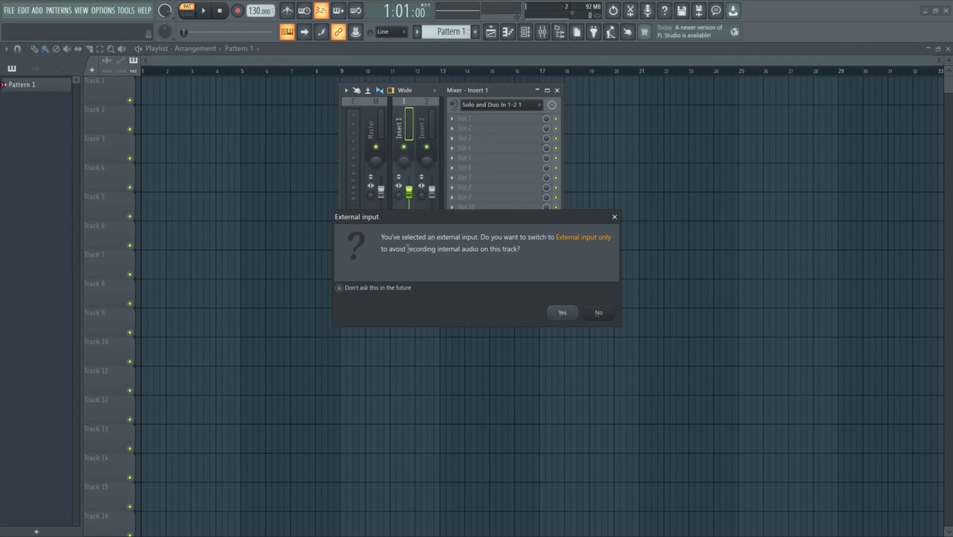
{"action": "left_click", "coordinate": [563, 313]}
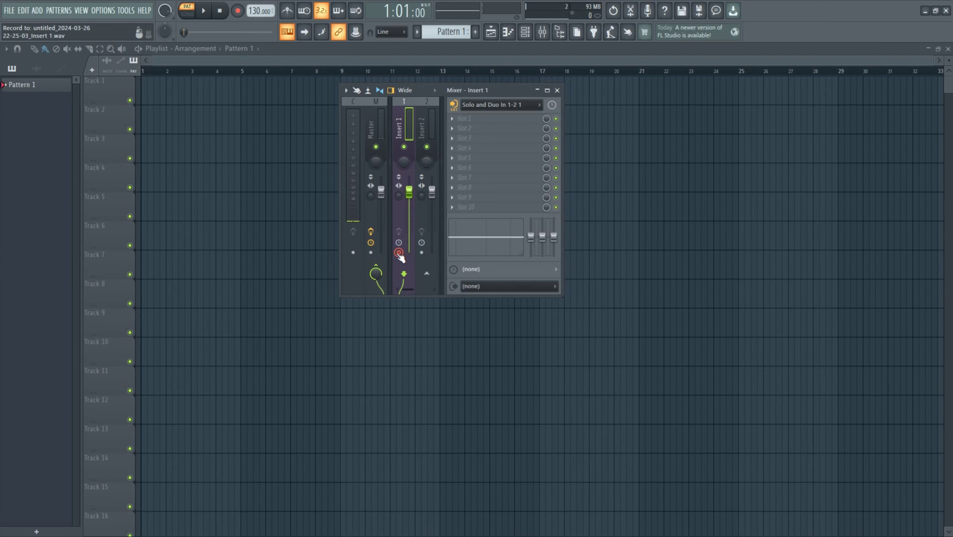
Arm Insert 1 for disk recording and toggle its send to the Master
{"action": "left_click", "coordinate": [399, 253]}
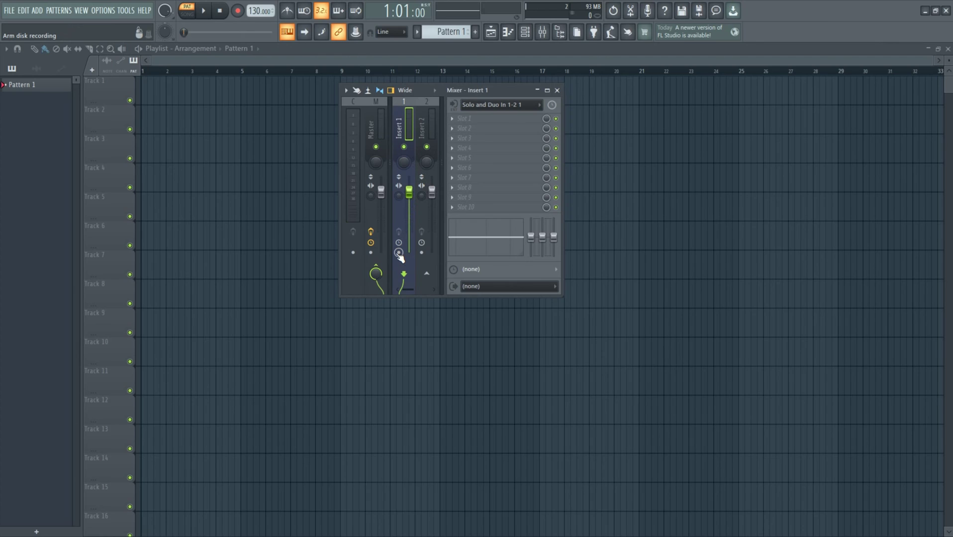
{"action": "left_click", "coordinate": [398, 253]}
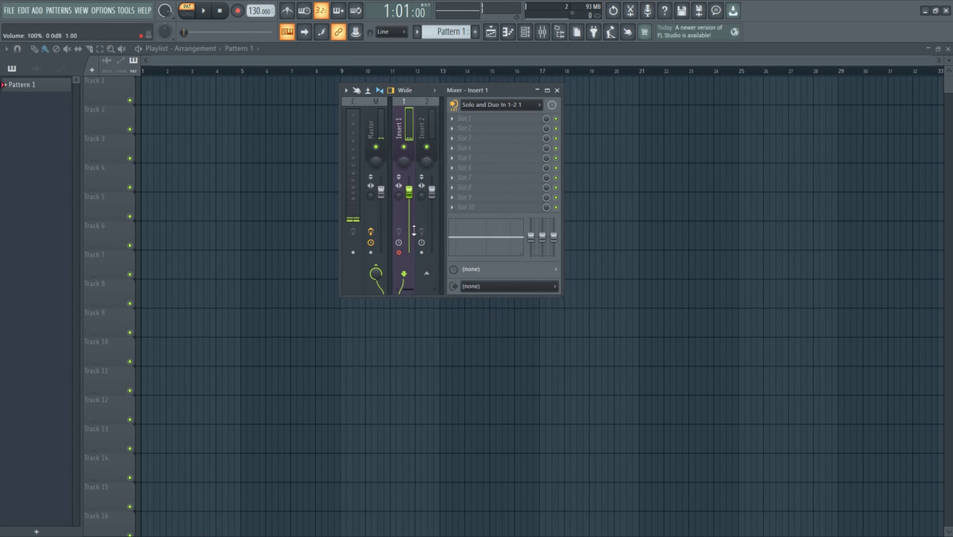
{"action": "left_click", "coordinate": [378, 272]}
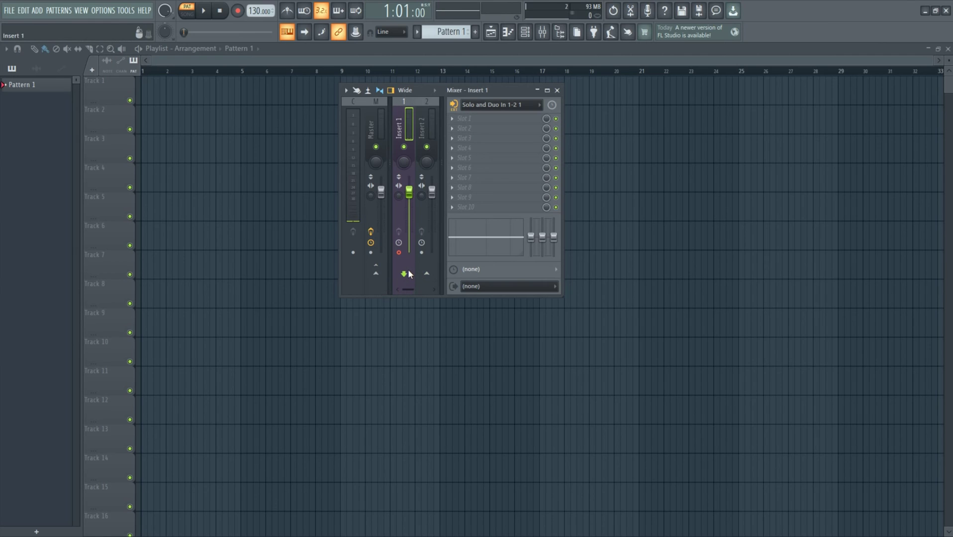
Return Insert 1's output to (none) after trying Solo and Duo Out 1-2 1, then select the Master strip
{"action": "left_click", "coordinate": [496, 287]}
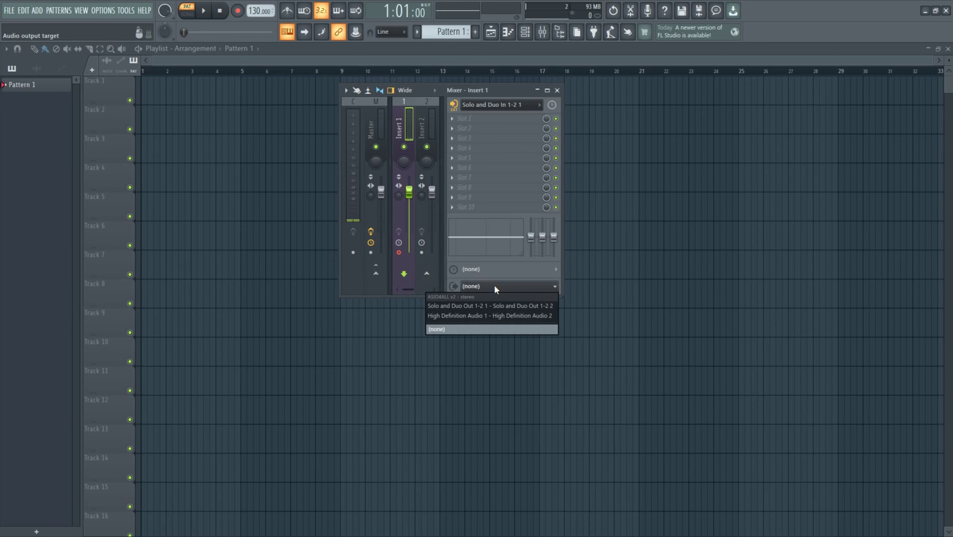
{"action": "left_click", "coordinate": [481, 306]}
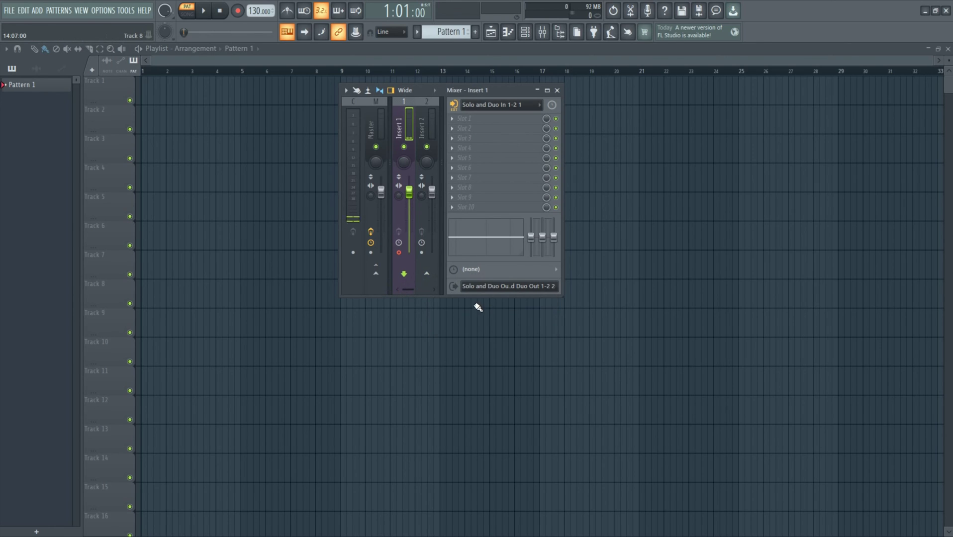
{"action": "left_click", "coordinate": [501, 288]}
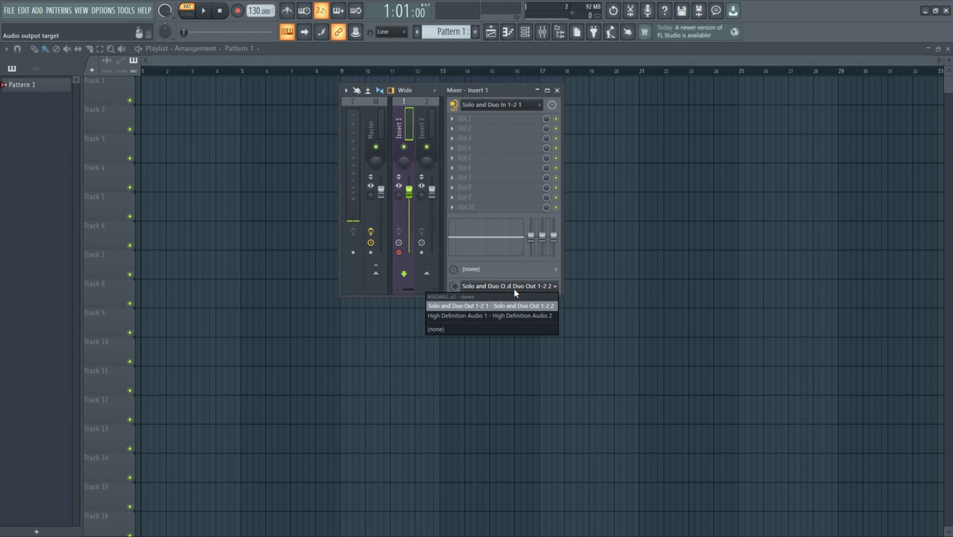
{"action": "left_click", "coordinate": [441, 328]}
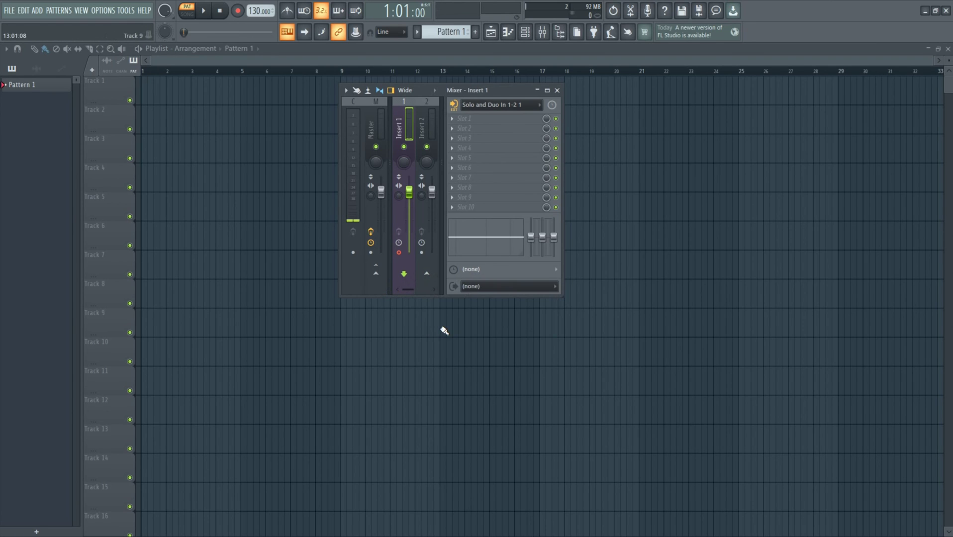
{"action": "left_click", "coordinate": [376, 132]}
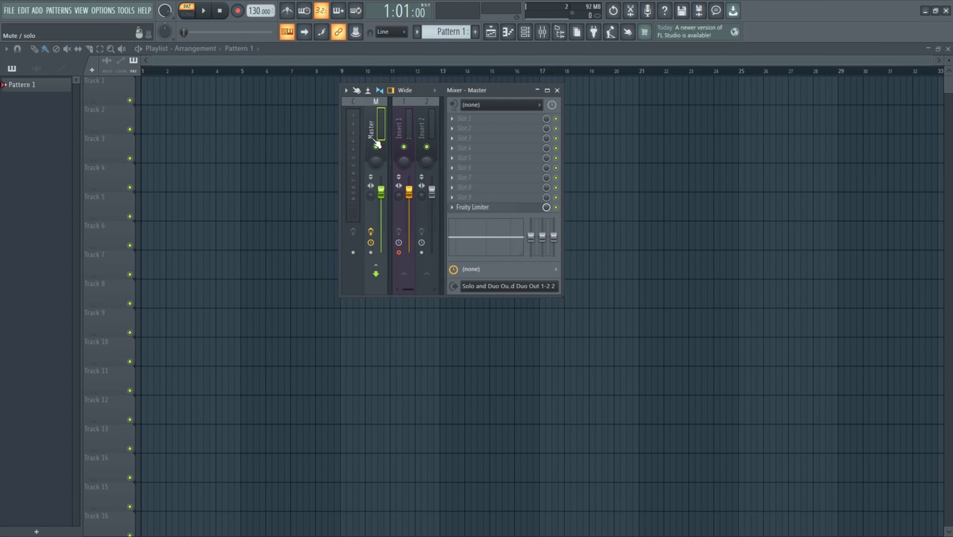
Select Insert 1 and then Insert 2 to compare their sends to the Master
{"action": "left_click", "coordinate": [405, 134]}
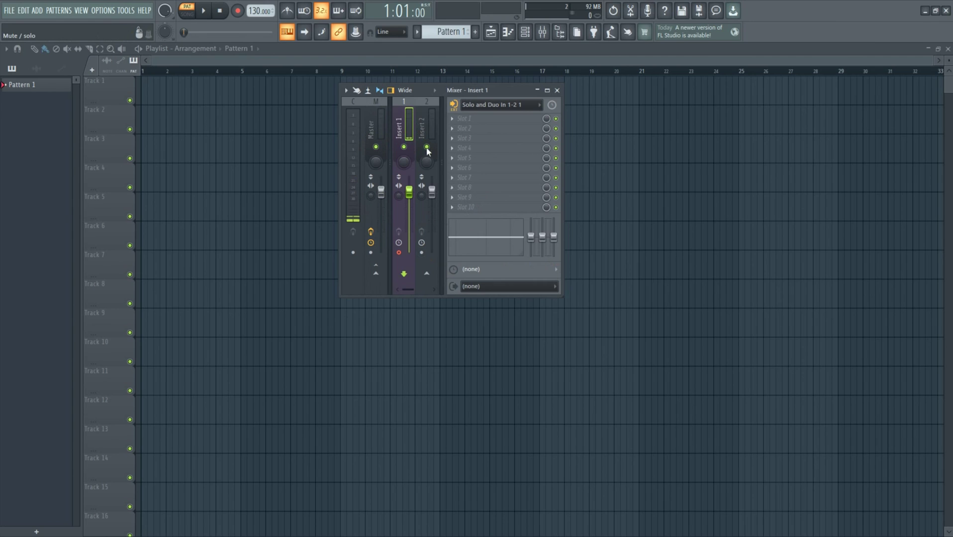
{"action": "left_click", "coordinate": [430, 287]}
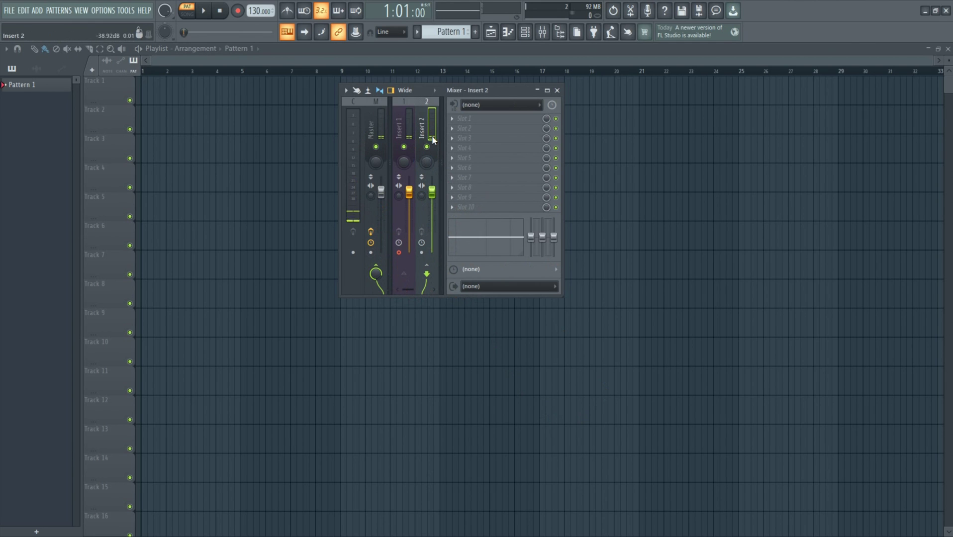
{"action": "left_click", "coordinate": [398, 253]}
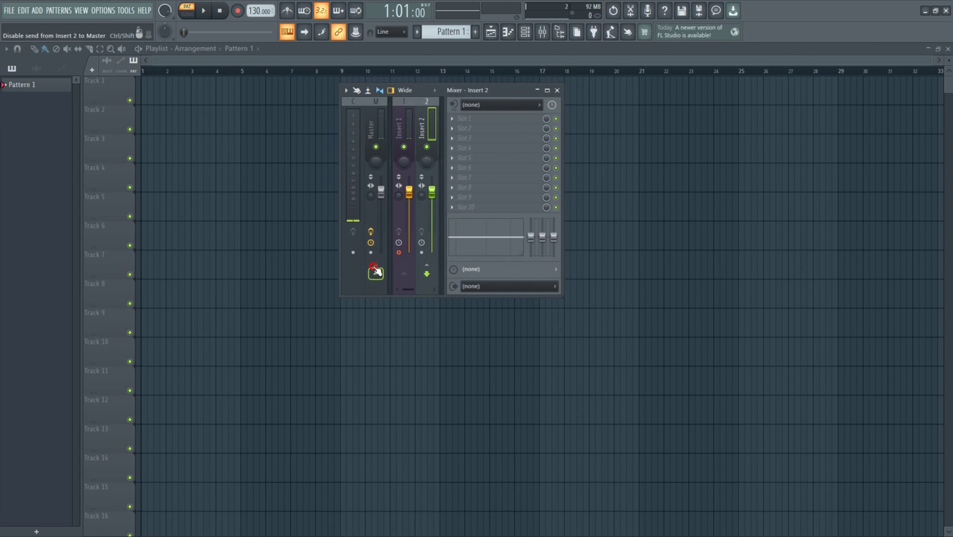
Move Insert 1's send from Insert 2 to the Master and arm it for disk recording
{"action": "left_click", "coordinate": [395, 124]}
{"action": "left_click", "coordinate": [427, 274]}
{"action": "left_click", "coordinate": [427, 273]}
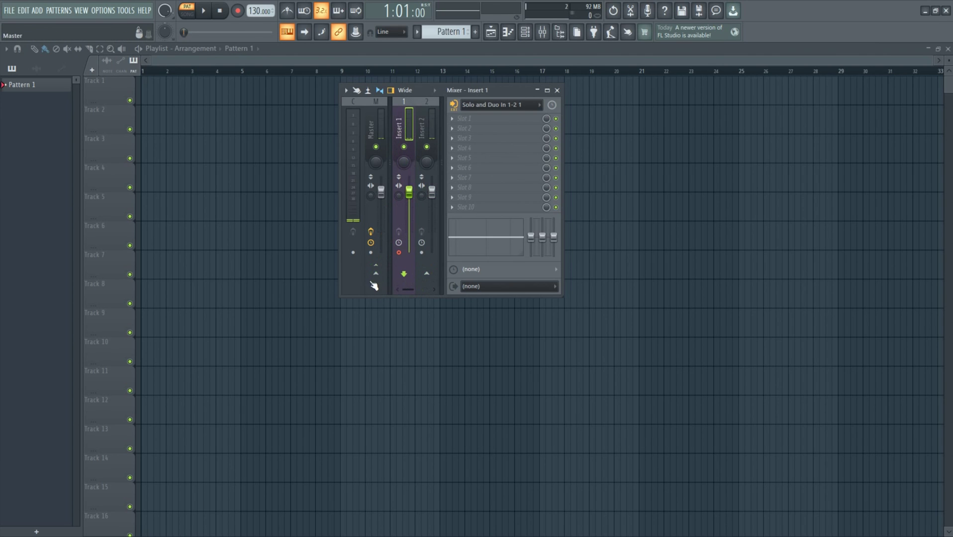
{"action": "left_click", "coordinate": [375, 274]}
{"action": "left_click", "coordinate": [398, 252]}
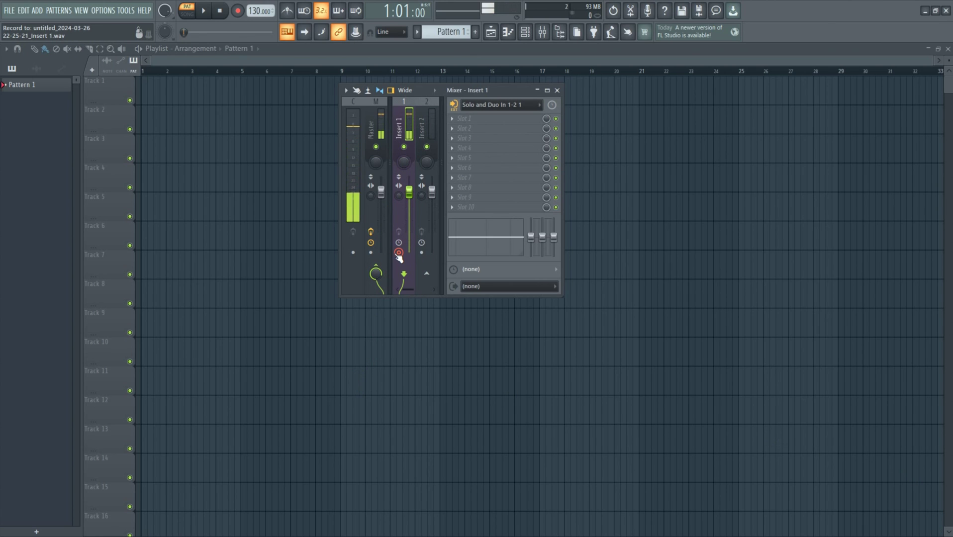